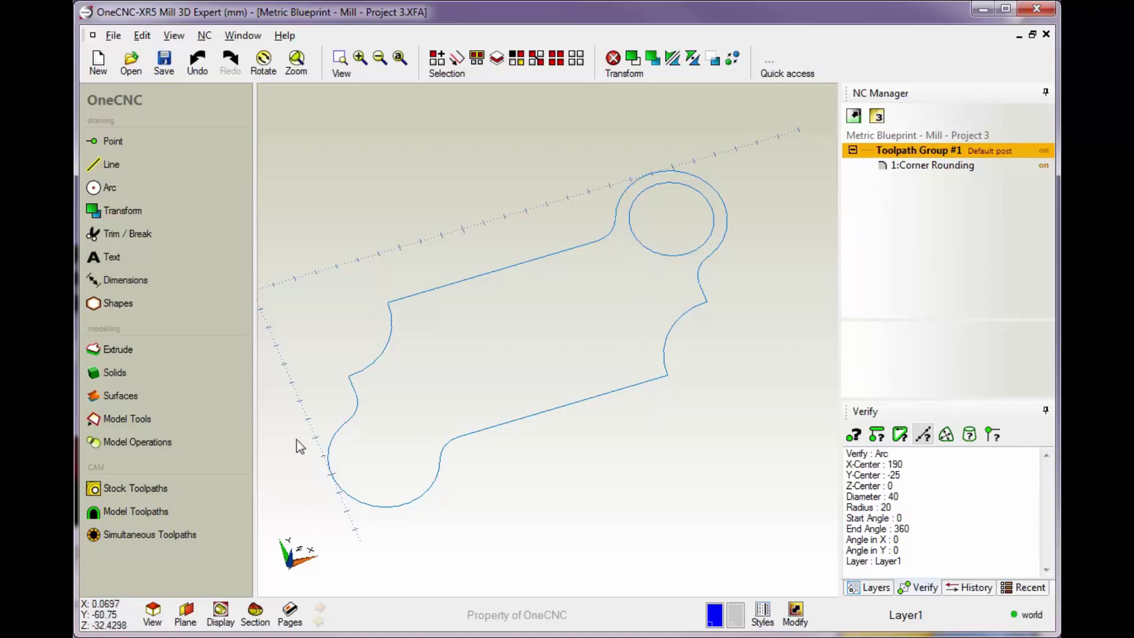
Start a Threading toolpath from Stock Toolpaths and pick the inner 40 mm circle
{"action": "left_click", "coordinate": [151, 487]}
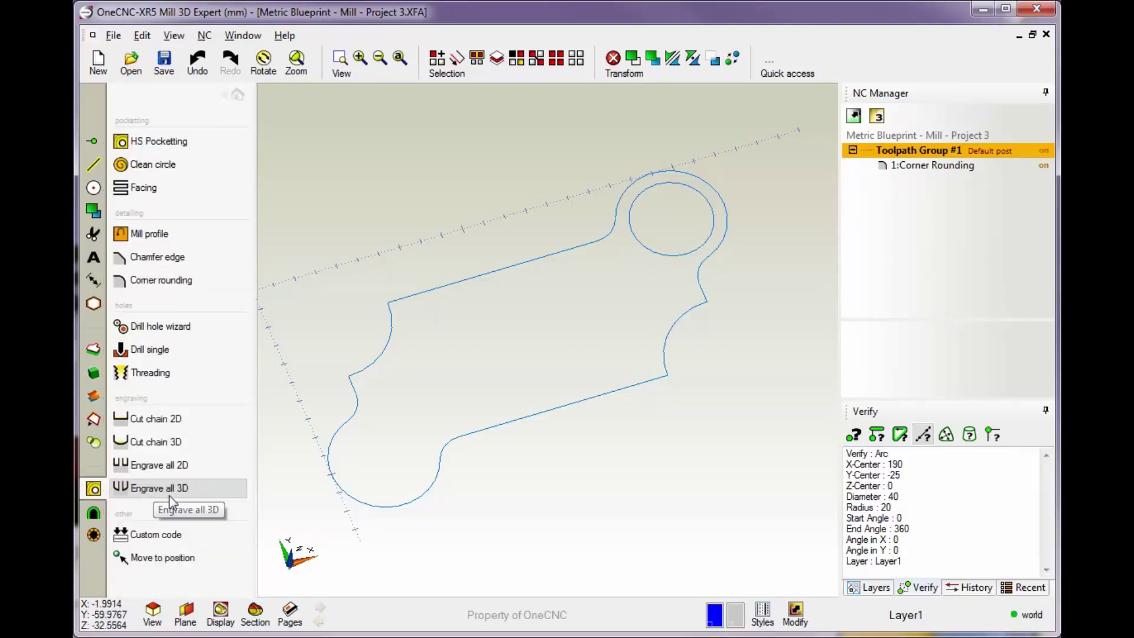
{"action": "left_click", "coordinate": [148, 375]}
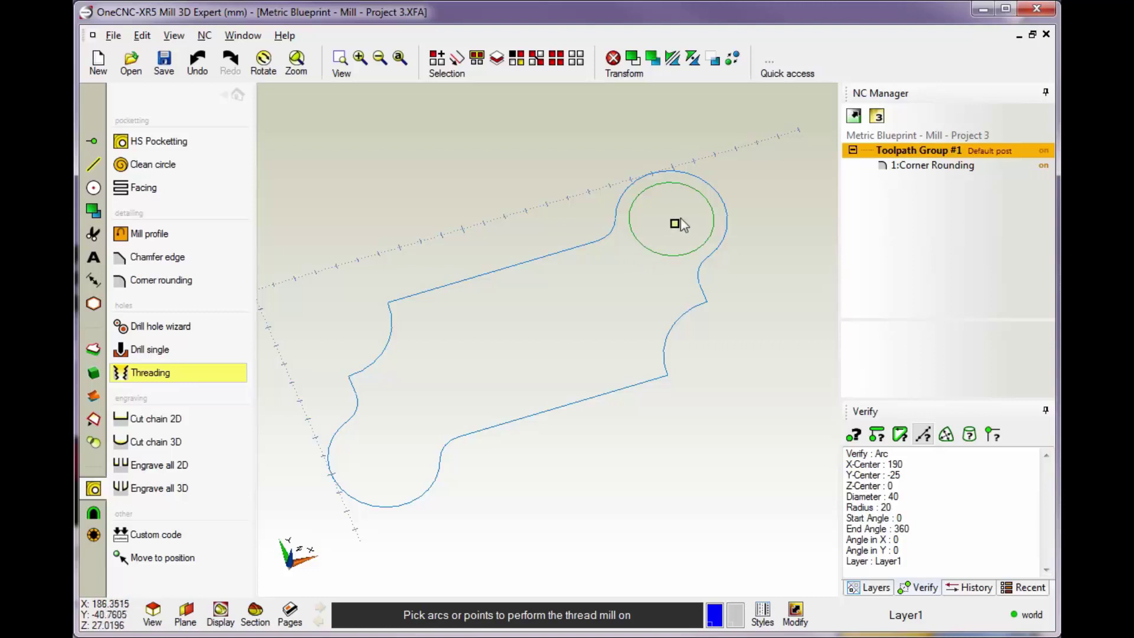
{"action": "left_click", "coordinate": [656, 251]}
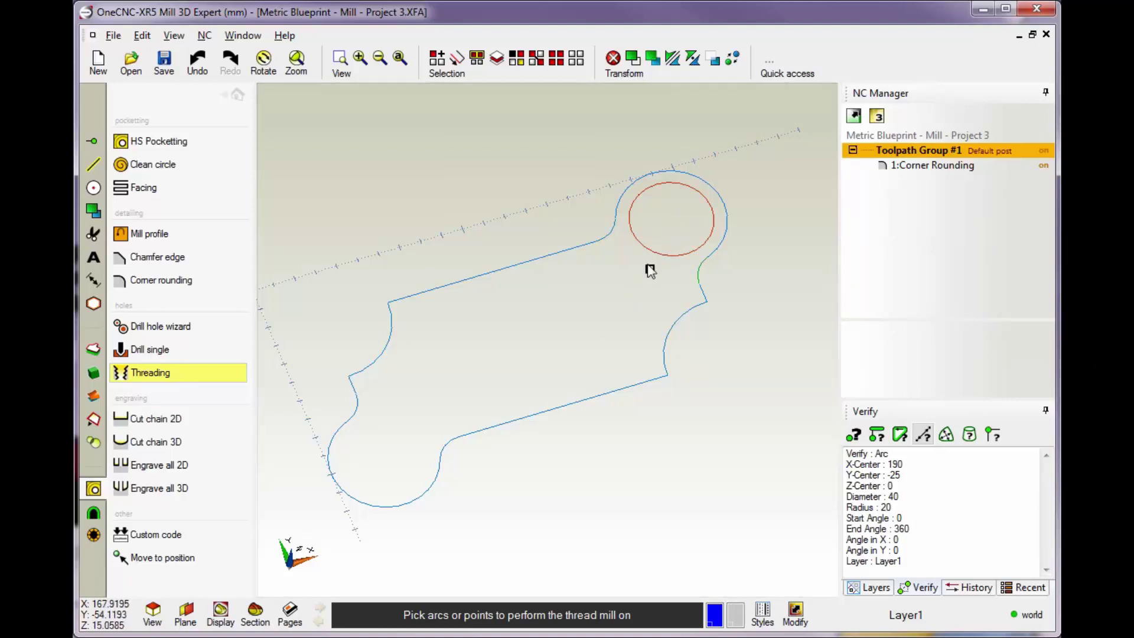
Finish picking, then set tool number 2, spindle speed 2000, flood coolant and feedrate .25
{"action": "right_click", "coordinate": [538, 195]}
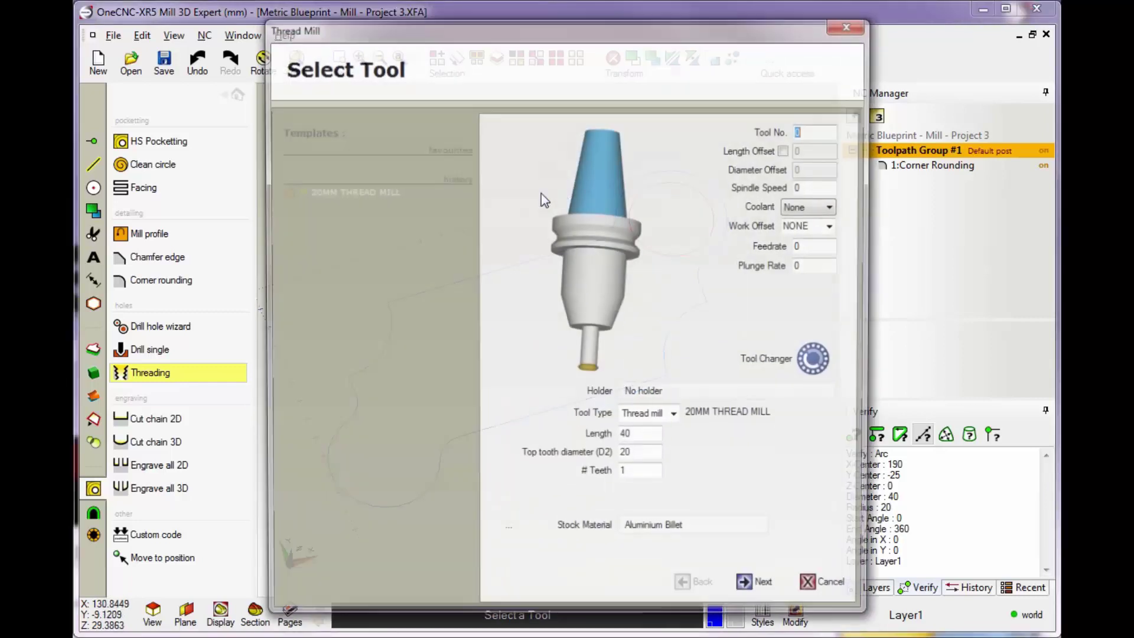
{"action": "left_click_drag", "start_coordinate": [513, 33], "coordinate": [327, 19]}
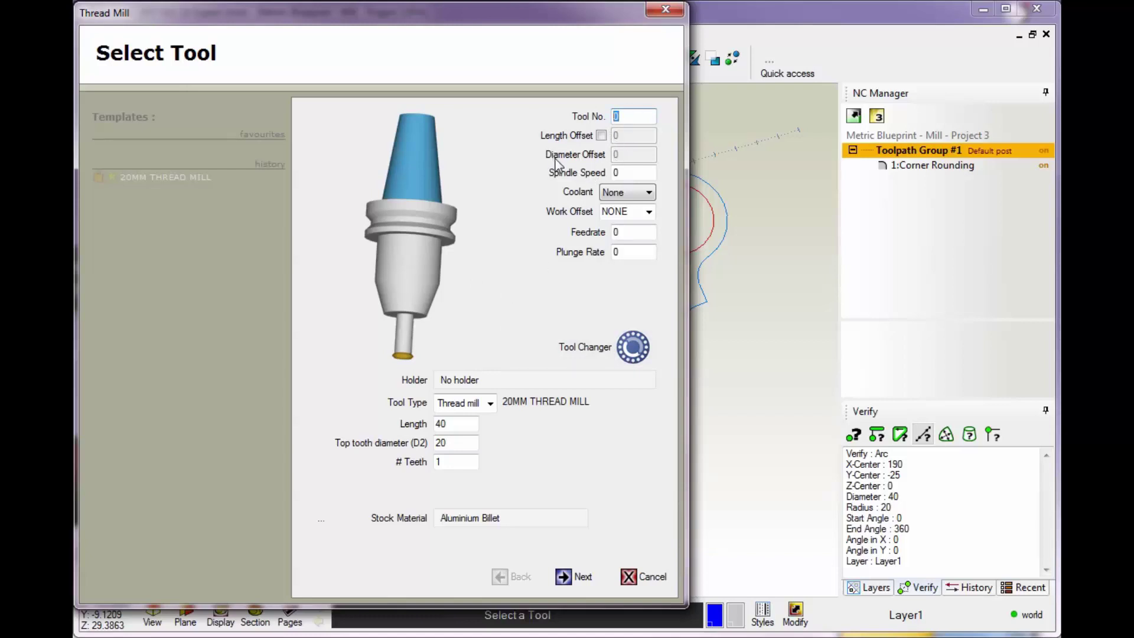
{"action": "type", "text": "2"}
{"action": "key", "text": "Tab"}
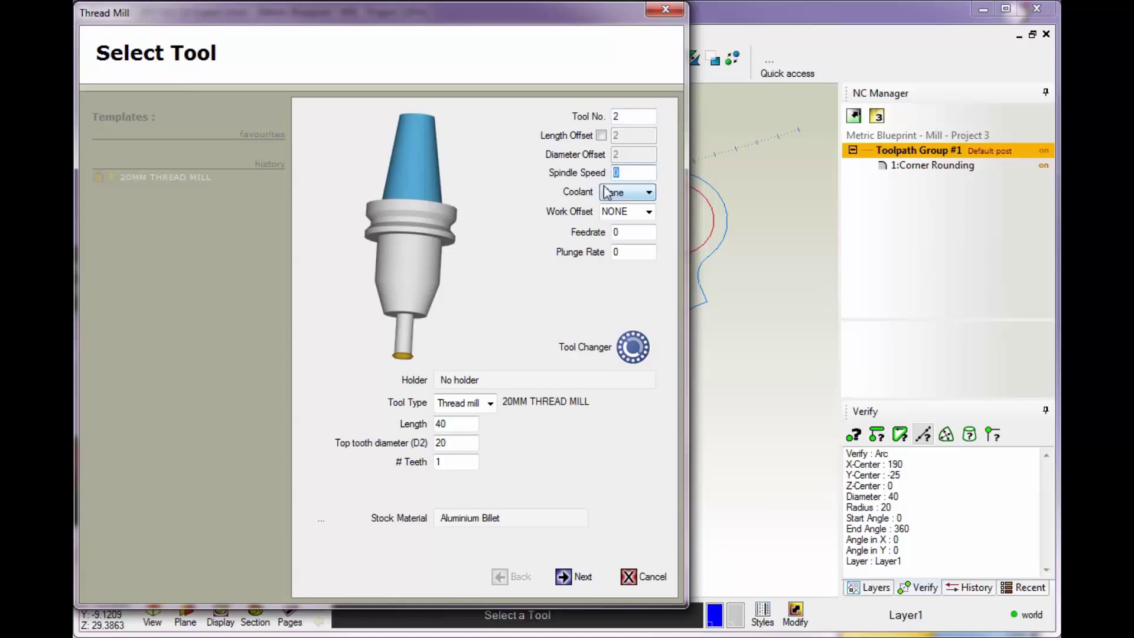
{"action": "type", "text": "2000"}
{"action": "left_click", "coordinate": [648, 192]}
{"action": "left_click", "coordinate": [617, 215]}
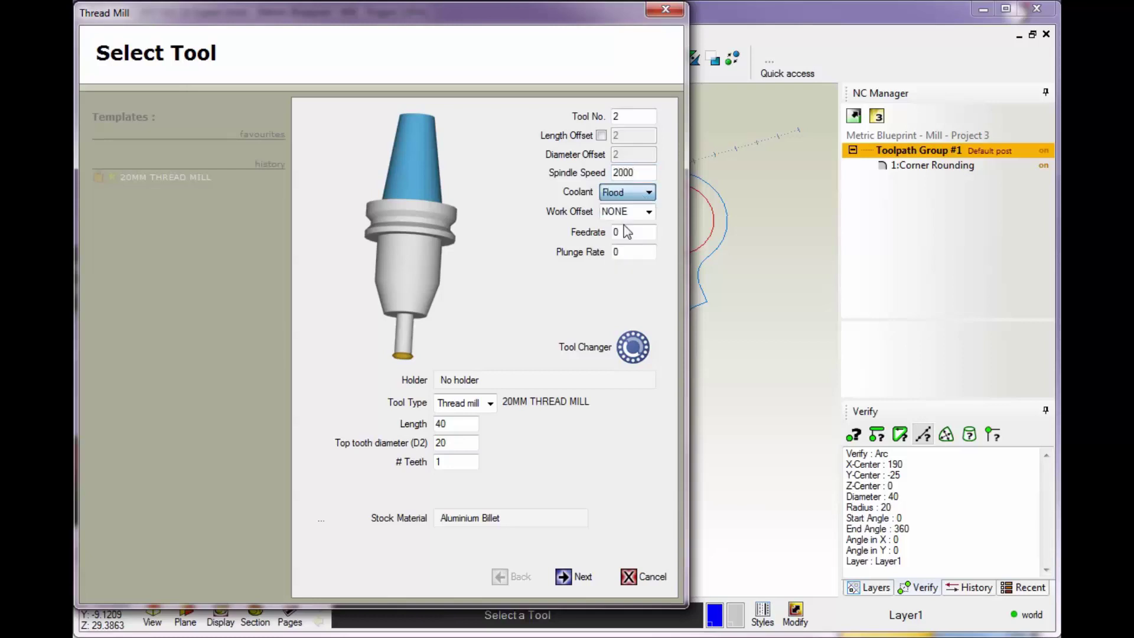
{"action": "left_click", "coordinate": [625, 232]}
{"action": "type", "text": ".25"}
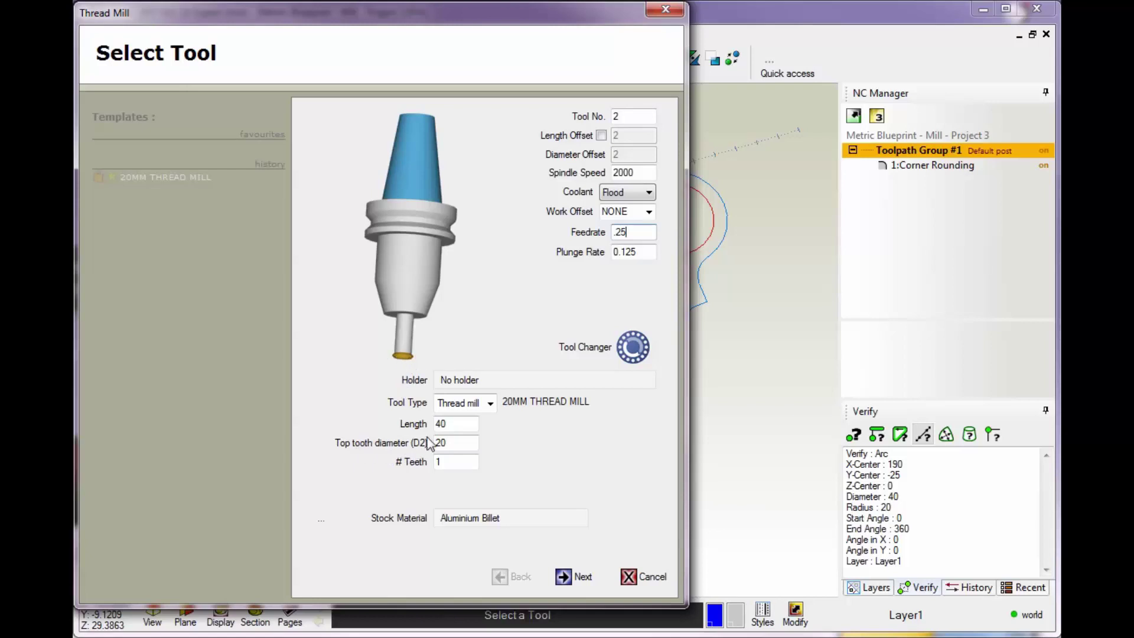
Set the 20MM THREAD MILL's number of teeth to 1
{"action": "left_click", "coordinate": [449, 462]}
{"action": "left_click", "coordinate": [462, 443]}
{"action": "double_click", "coordinate": [439, 461]}
{"action": "type", "text": "3"}
{"action": "left_click", "coordinate": [457, 446]}
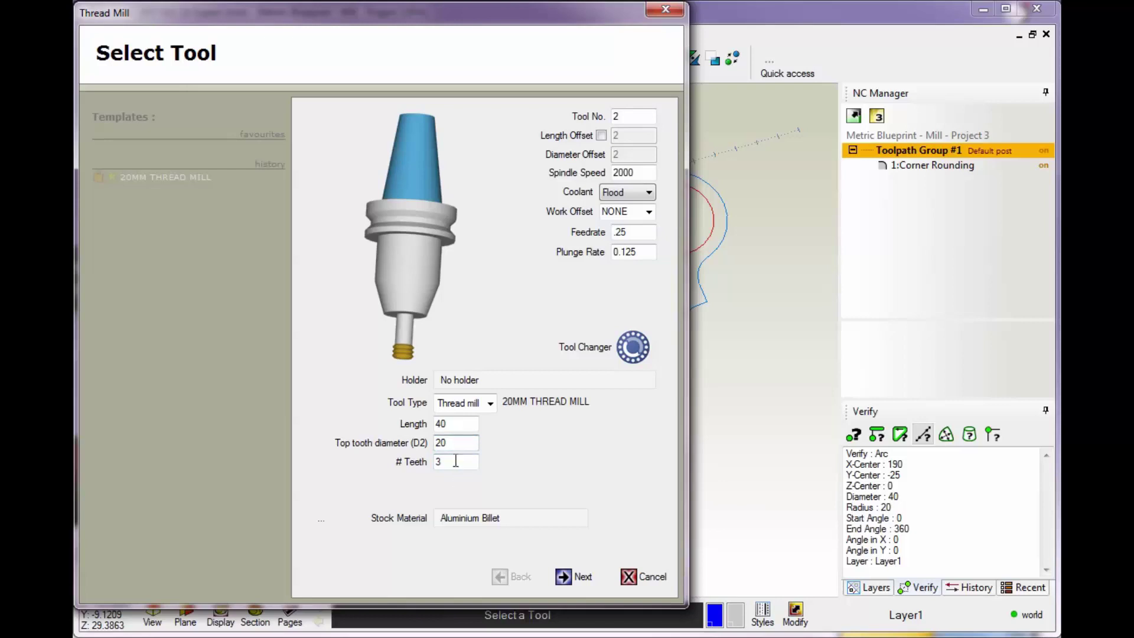
{"action": "double_click", "coordinate": [456, 461]}
{"action": "type", "text": "1"}
{"action": "left_click", "coordinate": [460, 446]}
Enter rapid Z plane 10, plunge clearance 3 and final Z -22 on the Clearances page
{"action": "left_click", "coordinate": [564, 576]}
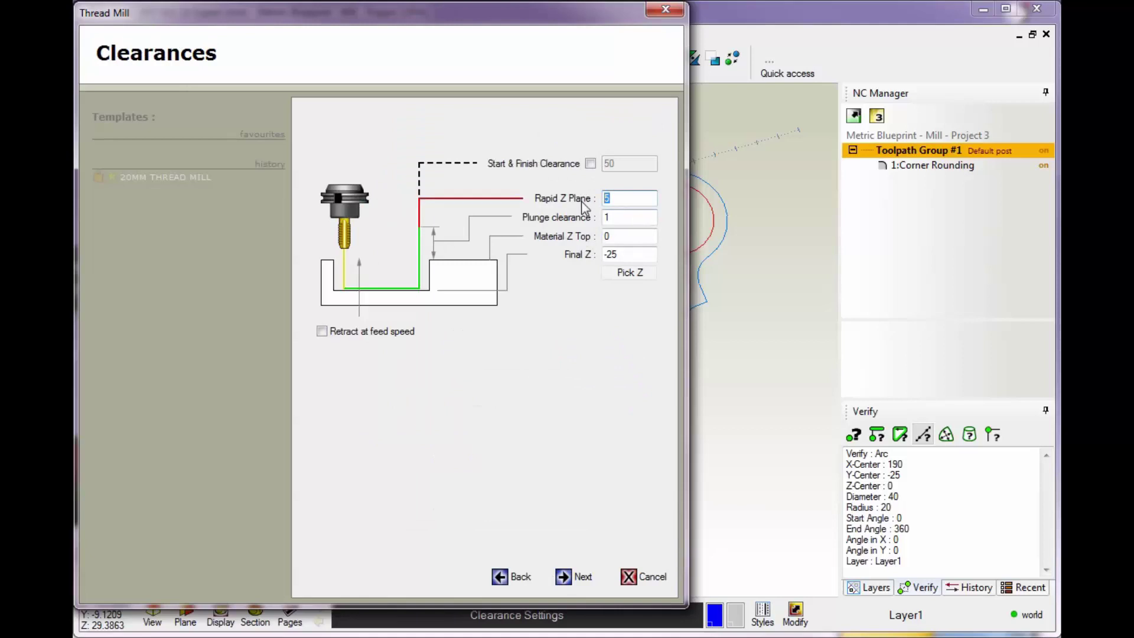
{"action": "type", "text": "10"}
{"action": "type", "text": "3"}
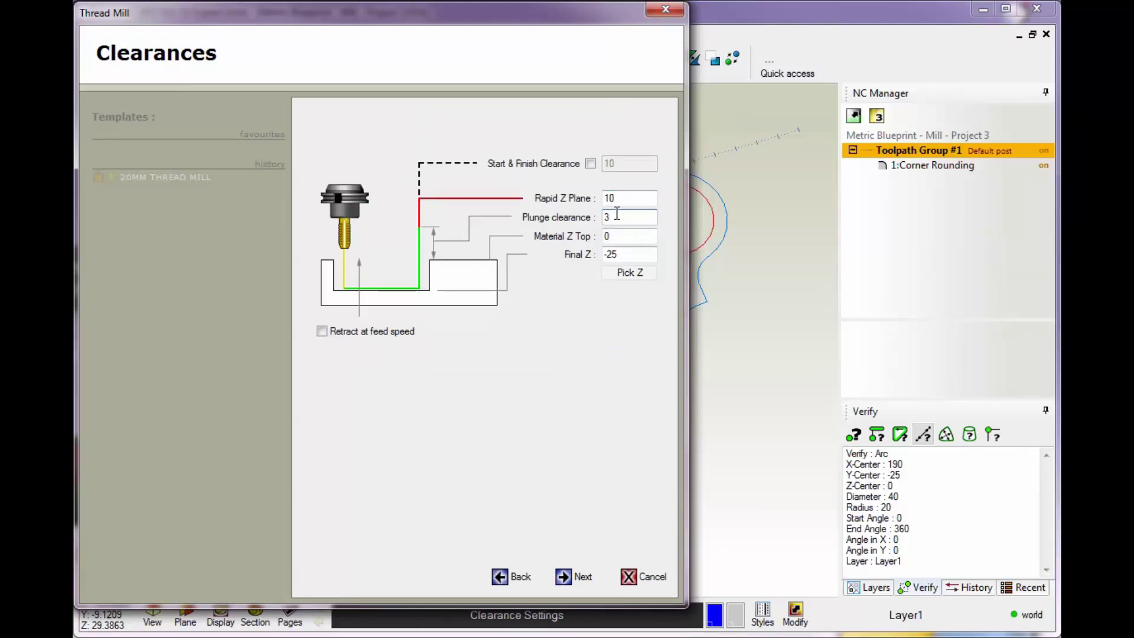
{"action": "left_click", "coordinate": [632, 258]}
{"action": "type", "text": "-22"}
{"action": "left_click", "coordinate": [572, 579]}
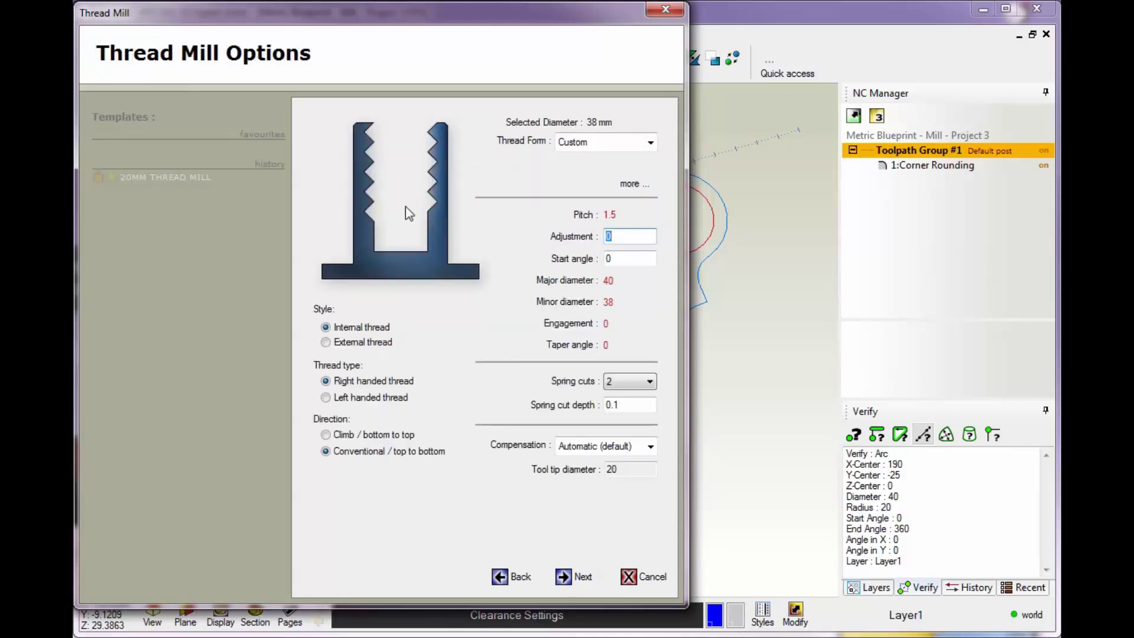
Choose Internal thread, Left handed thread, and Climb / top to bottom direction
{"action": "left_click", "coordinate": [326, 342]}
{"action": "left_click", "coordinate": [326, 328]}
{"action": "left_click", "coordinate": [326, 343]}
{"action": "left_click", "coordinate": [325, 329]}
{"action": "left_click", "coordinate": [326, 398]}
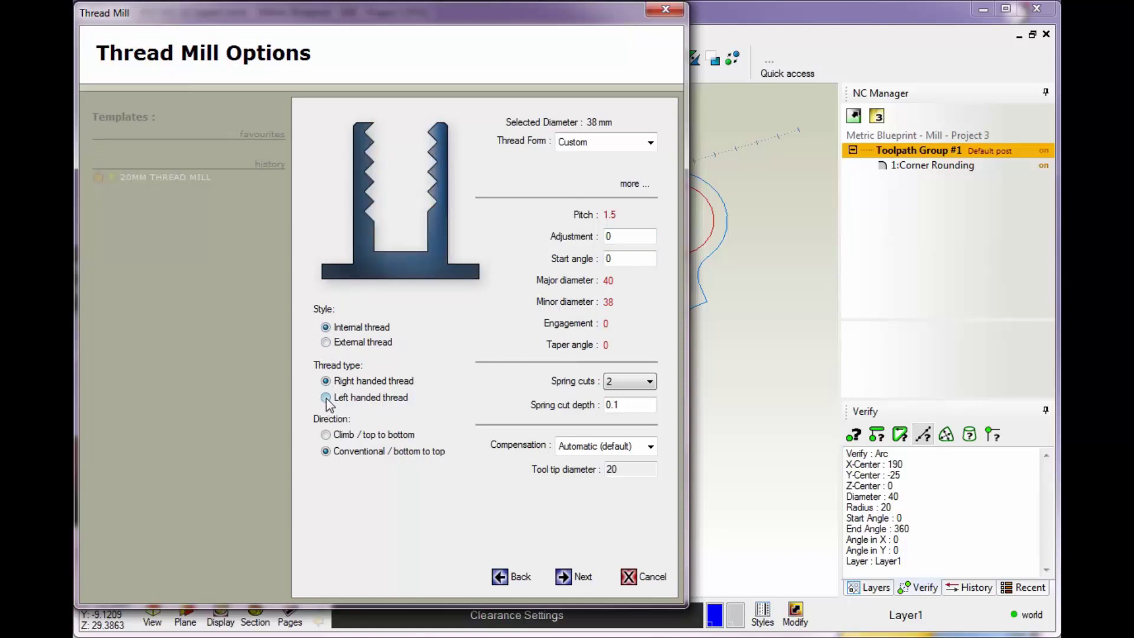
{"action": "left_click", "coordinate": [325, 436]}
Select the ISO thread form and 40x1.5 thread size, then begin editing the Adjustment value
{"action": "left_click", "coordinate": [650, 142]}
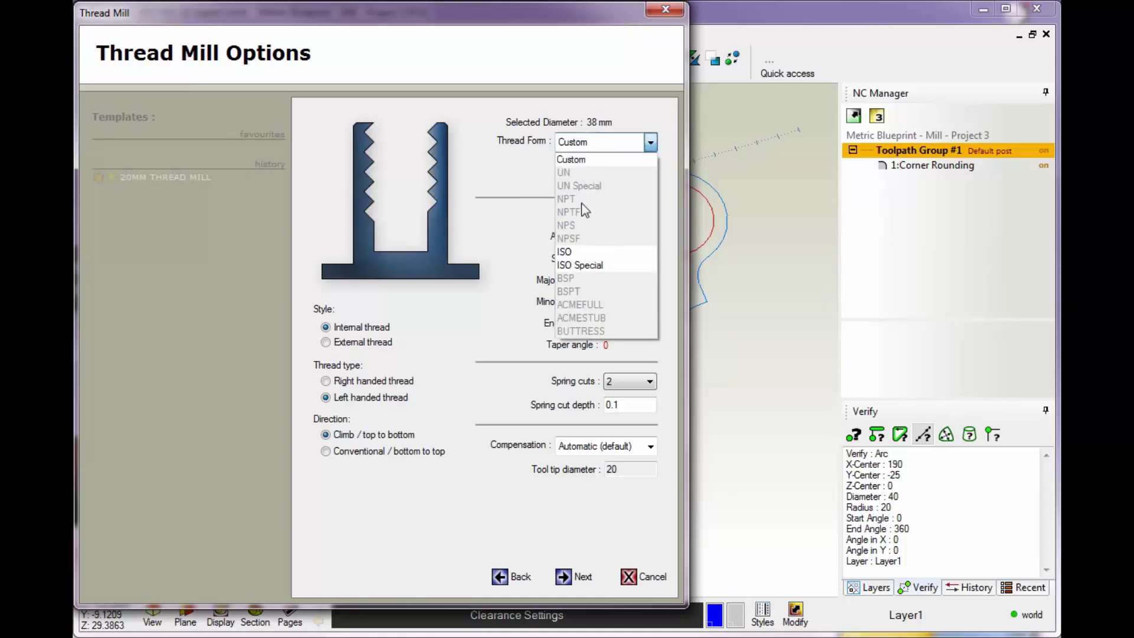
{"action": "left_click", "coordinate": [573, 254]}
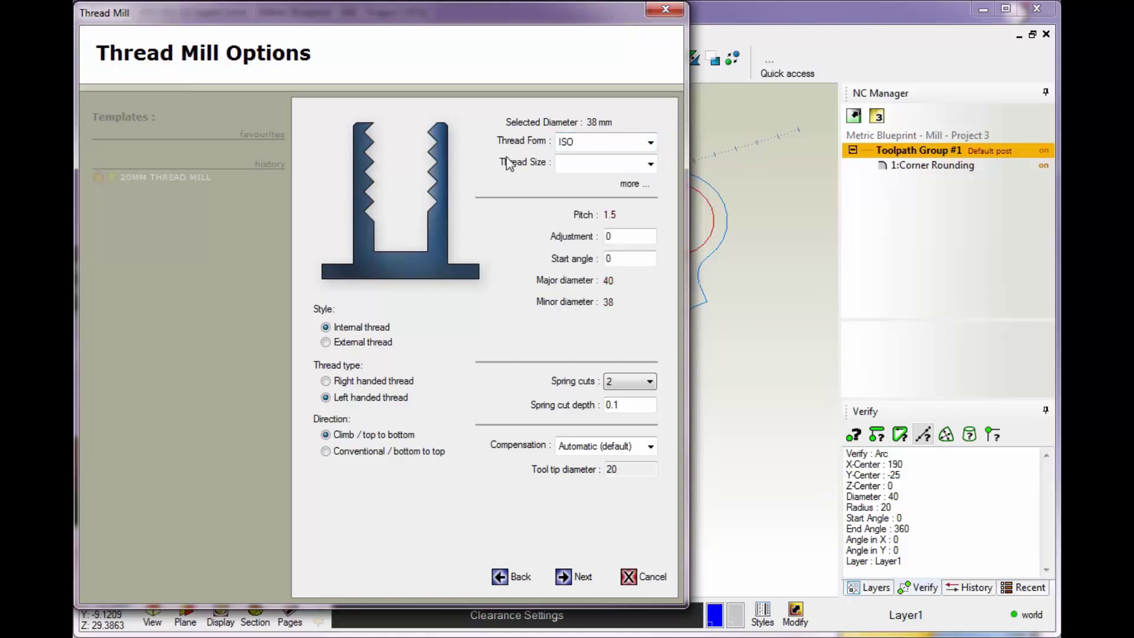
{"action": "left_click", "coordinate": [651, 168]}
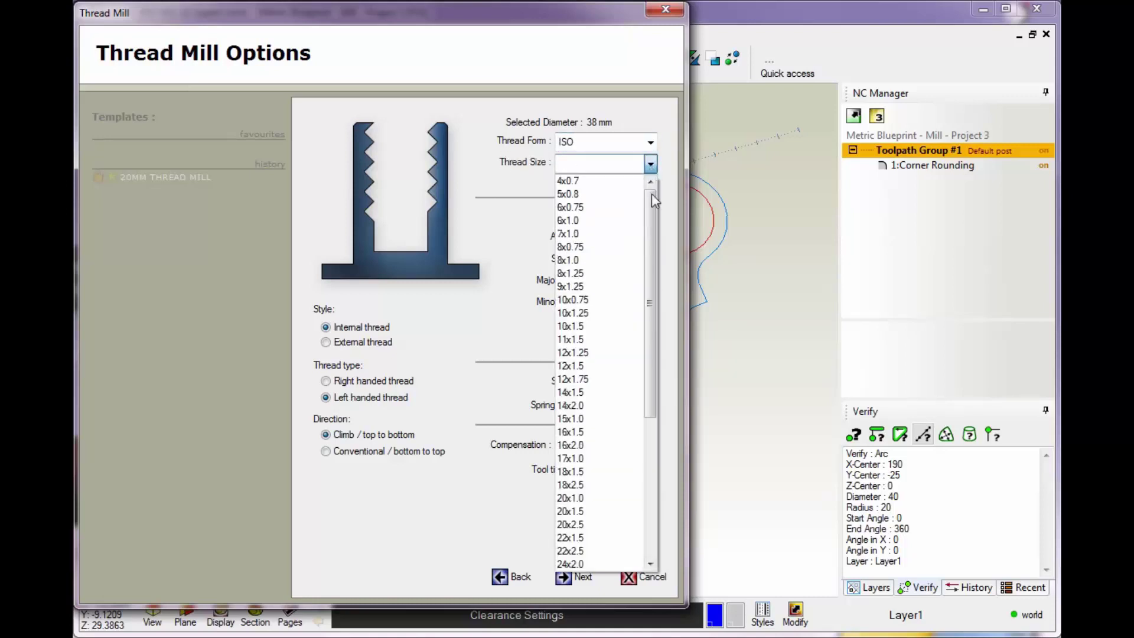
{"action": "left_click_drag", "start_coordinate": [651, 193], "coordinate": [650, 413]}
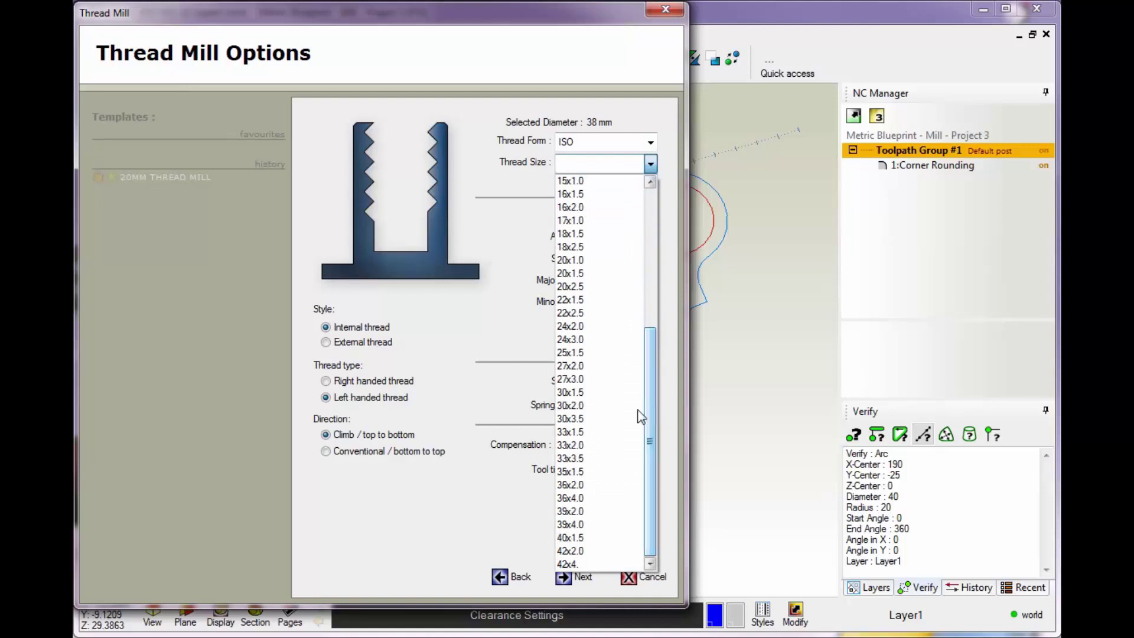
{"action": "left_click", "coordinate": [569, 538]}
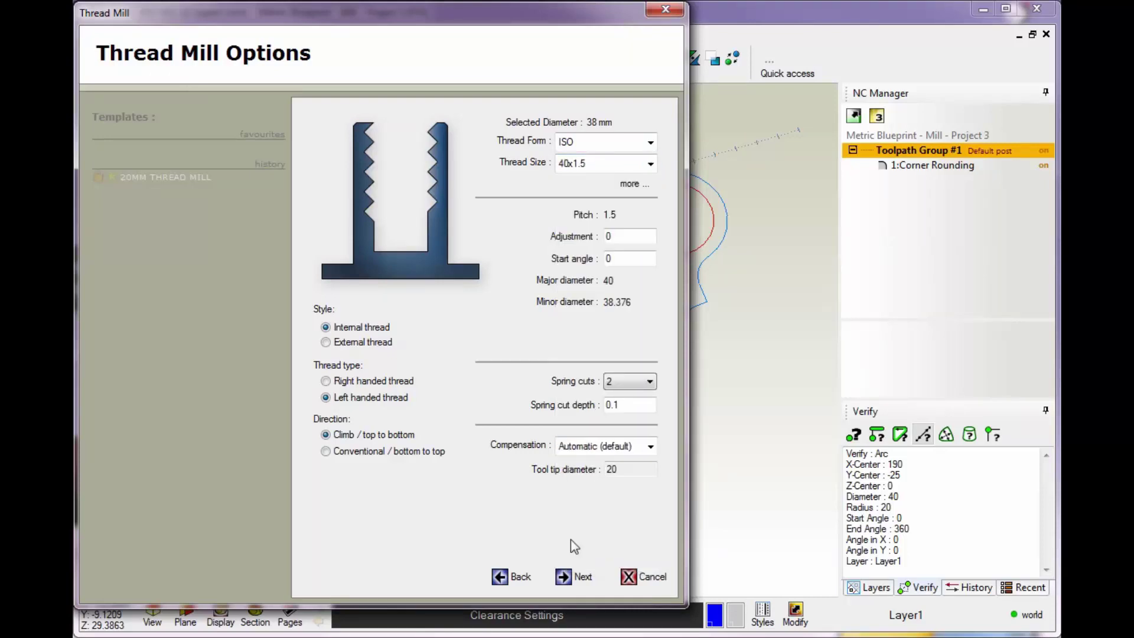
{"action": "left_click", "coordinate": [628, 241]}
{"action": "type", "text": ".0"}
Correct the Adjustment value and set Spring cuts to None
{"action": "key", "text": "BackSpace"}
{"action": "key", "text": "BackSpace"}
{"action": "key", "text": "BackSpace"}
{"action": "left_click_drag", "start_coordinate": [579, 23], "coordinate": [340, 36]}
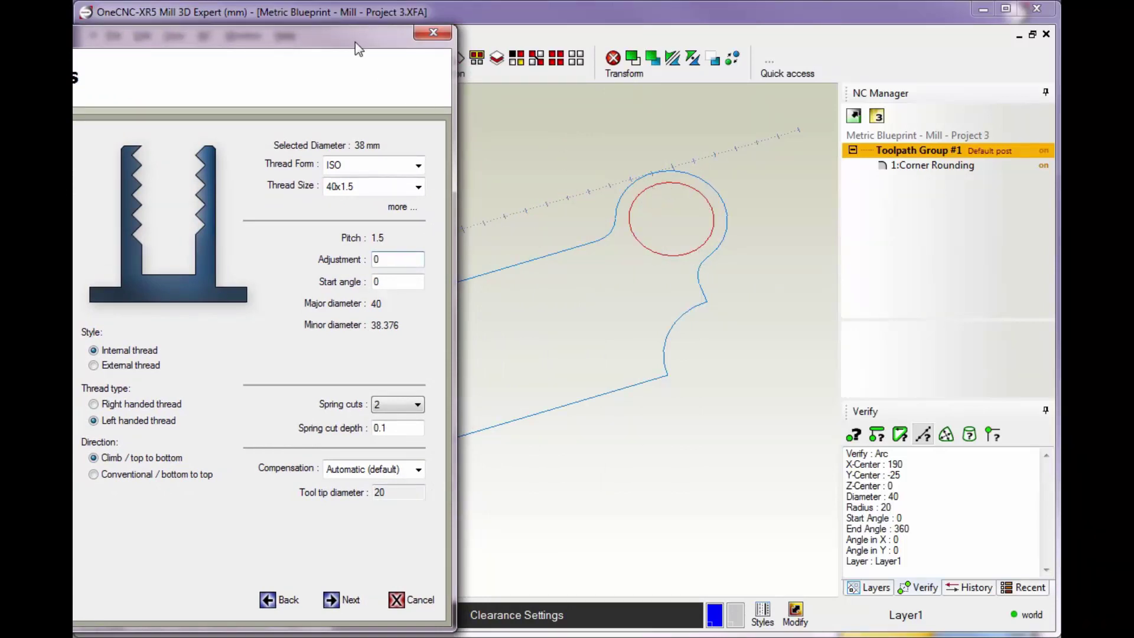
{"action": "left_click_drag", "start_coordinate": [356, 36], "coordinate": [591, 16]}
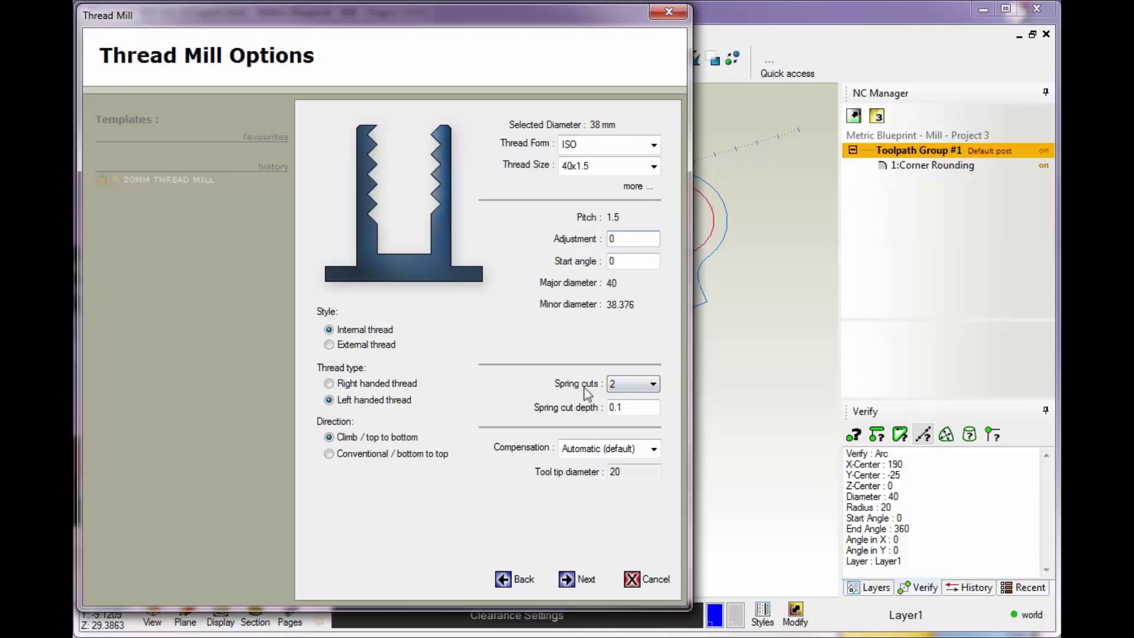
{"action": "left_click", "coordinate": [640, 390]}
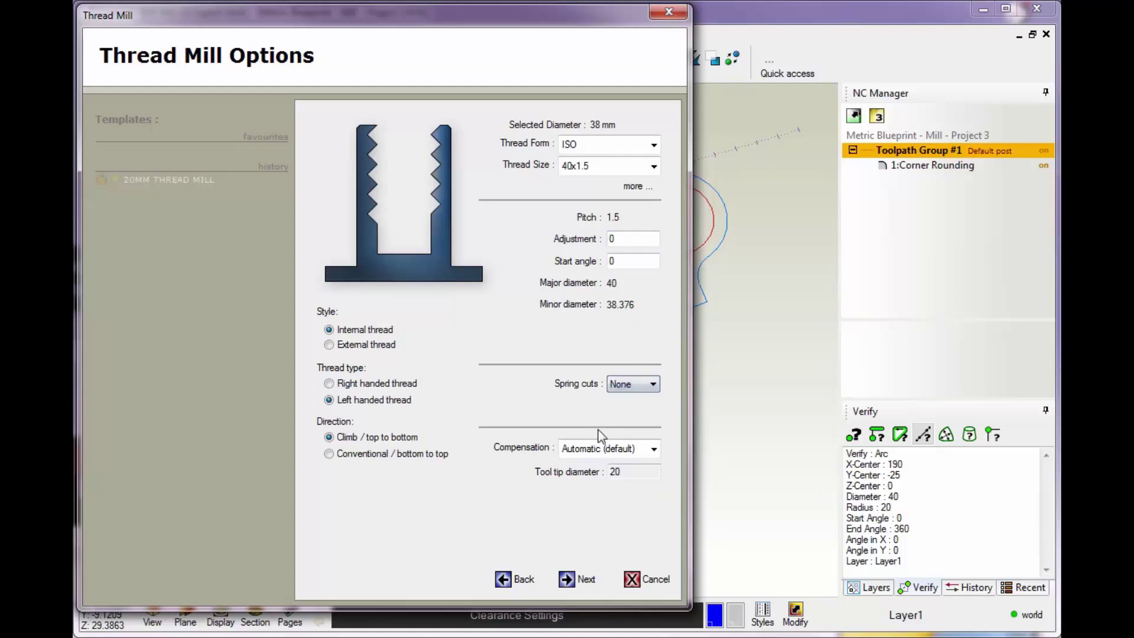
{"action": "left_click", "coordinate": [646, 385]}
{"action": "left_click", "coordinate": [620, 441]}
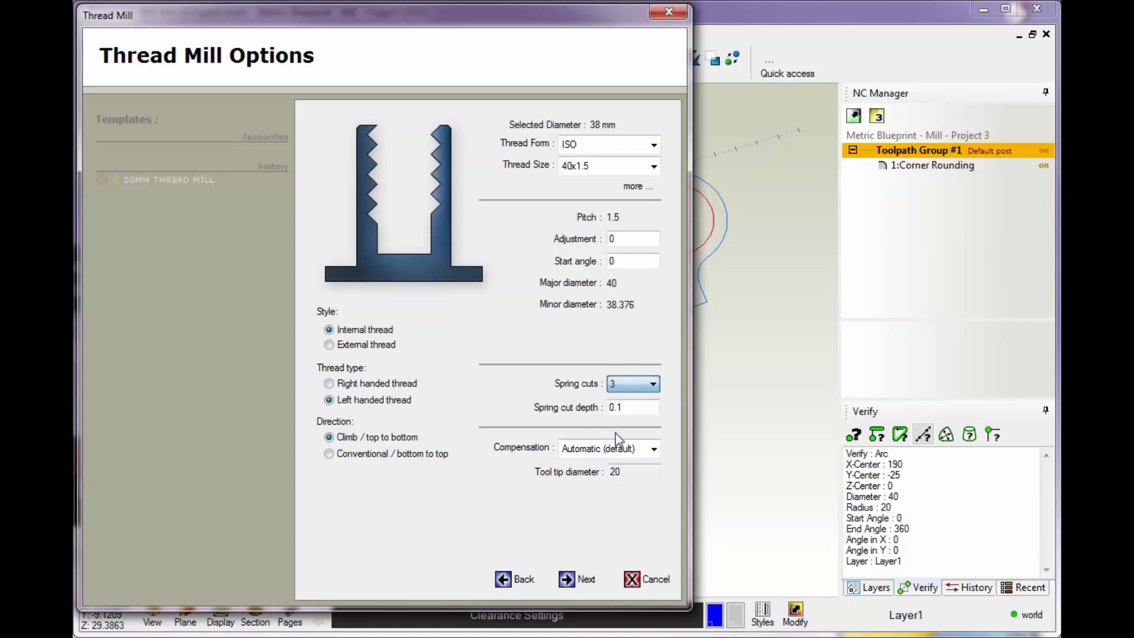
{"action": "left_click", "coordinate": [652, 384]}
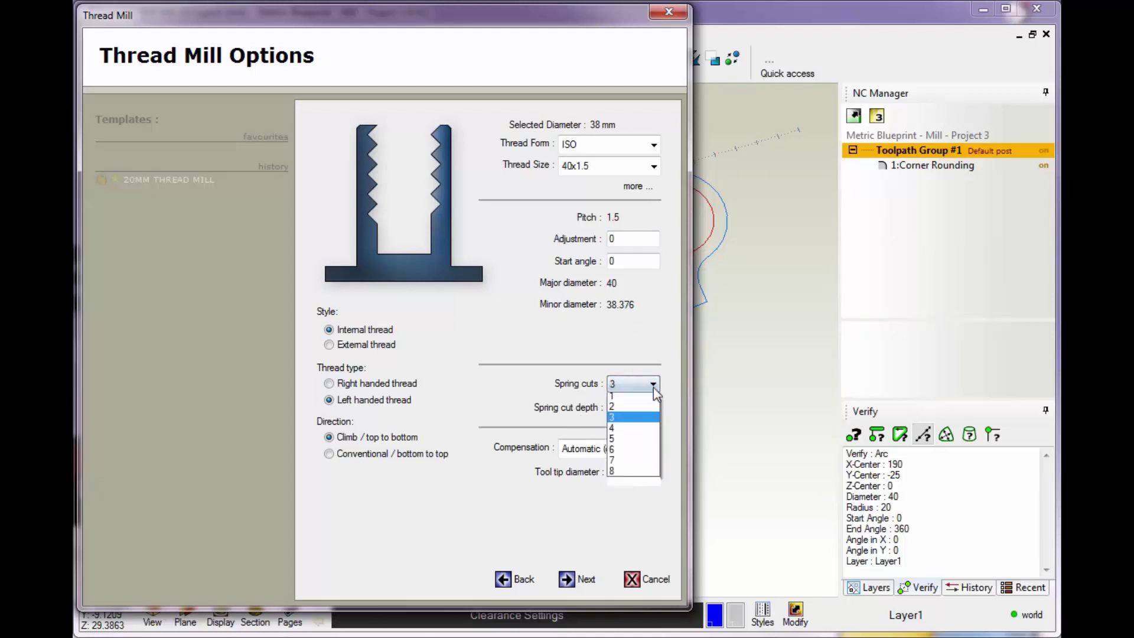
{"action": "left_click", "coordinate": [629, 398]}
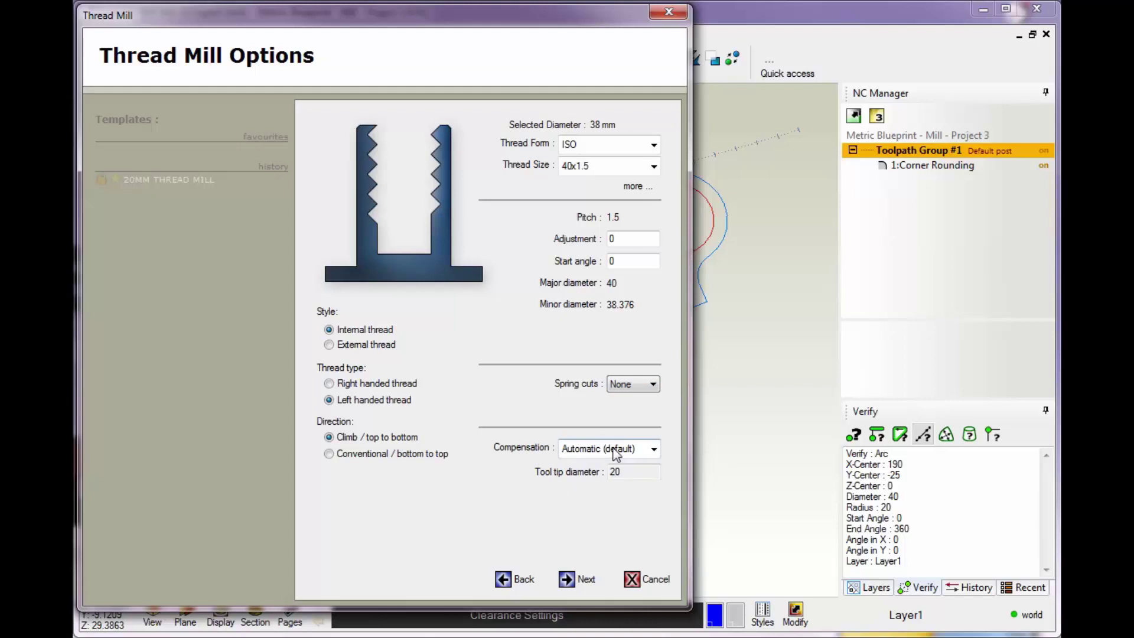
Accept the default Auto arc lead-in/out, finish the setup, and select 2:Thread Mill in NC Manager
{"action": "left_click", "coordinate": [567, 580]}
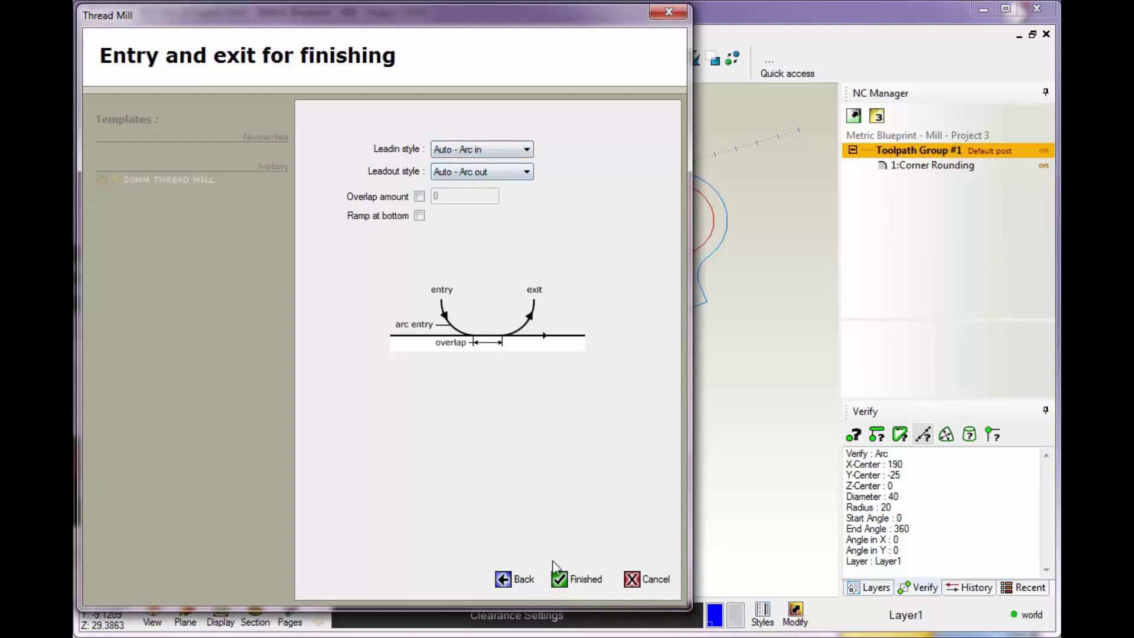
{"action": "left_click", "coordinate": [559, 580]}
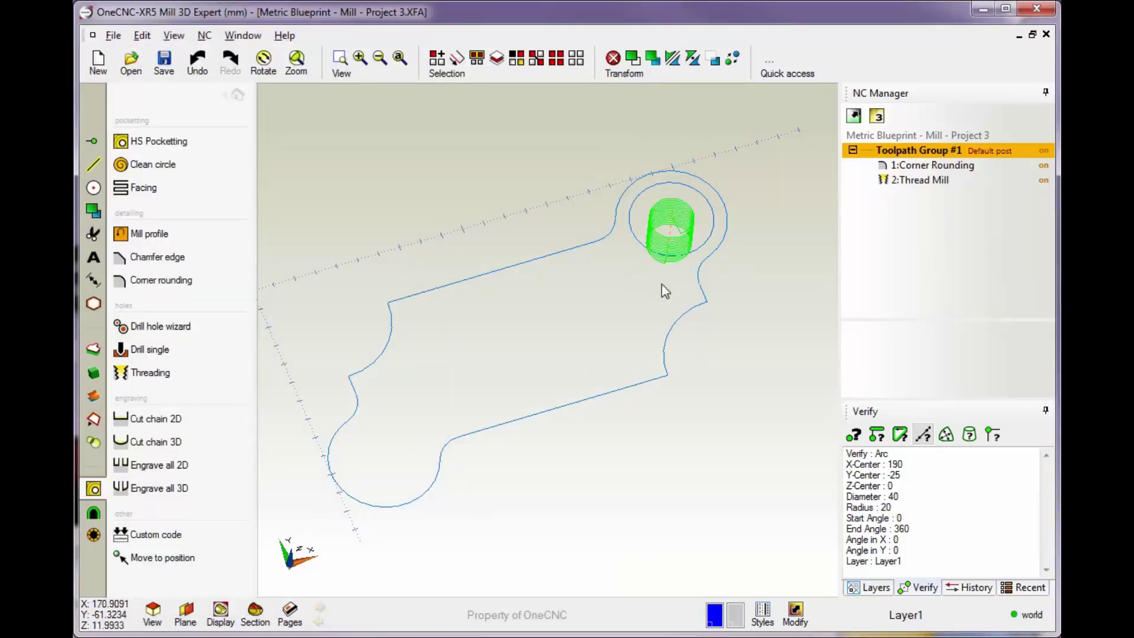
{"action": "left_click", "coordinate": [914, 181]}
Launch a Simulate / Rest live simulation of 2:Thread Mill using the part outline as stock
{"action": "right_click", "coordinate": [903, 184]}
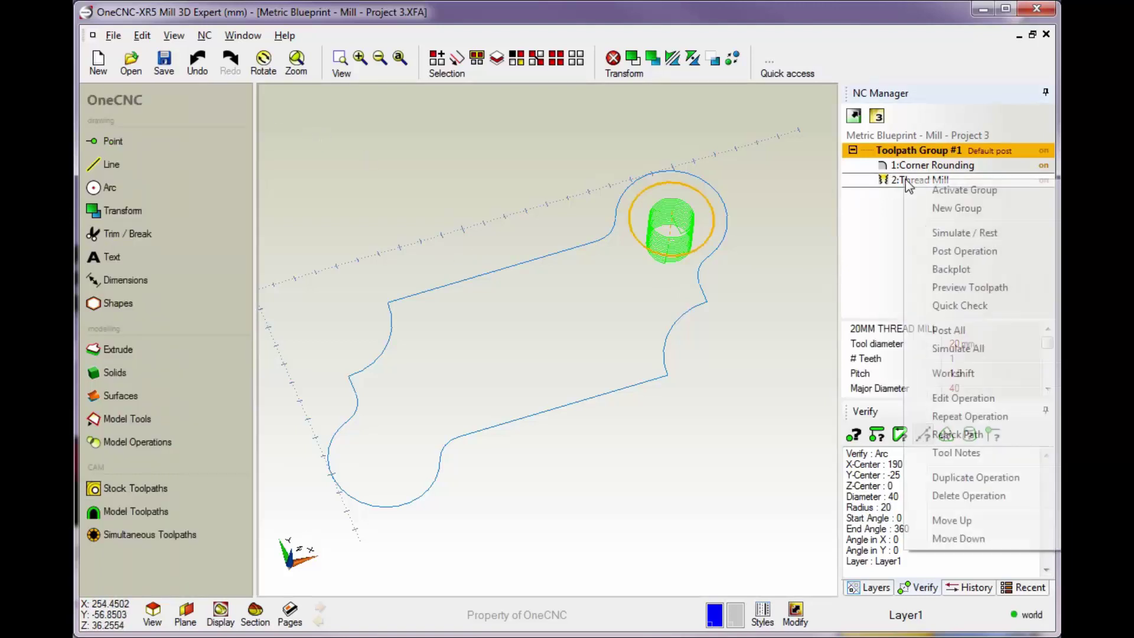
{"action": "left_click", "coordinate": [962, 233]}
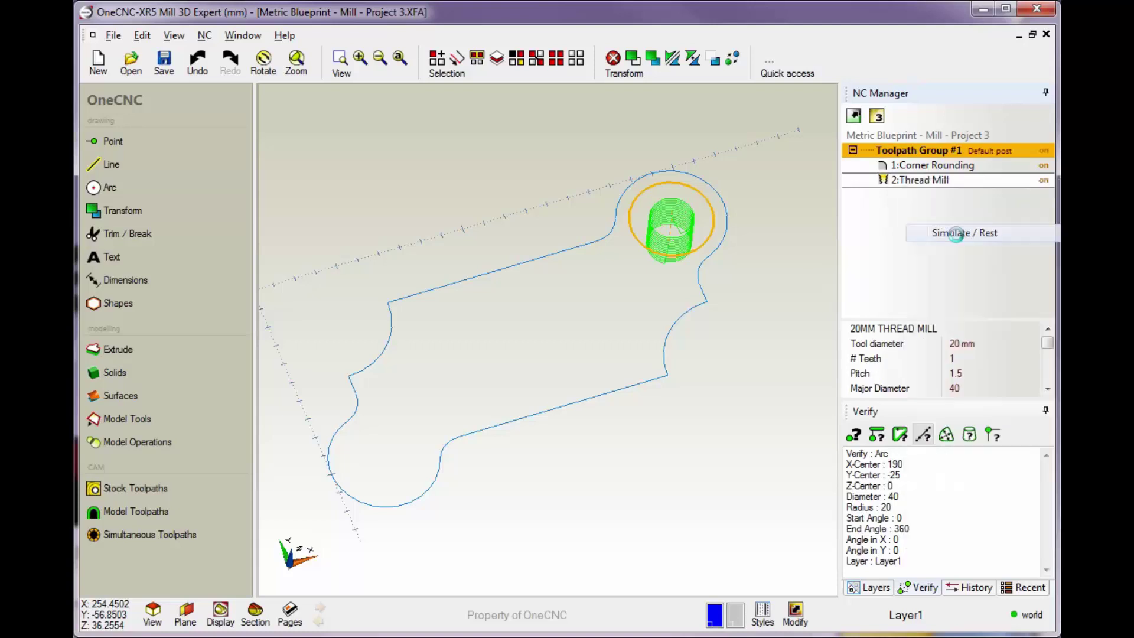
{"action": "left_click", "coordinate": [348, 551]}
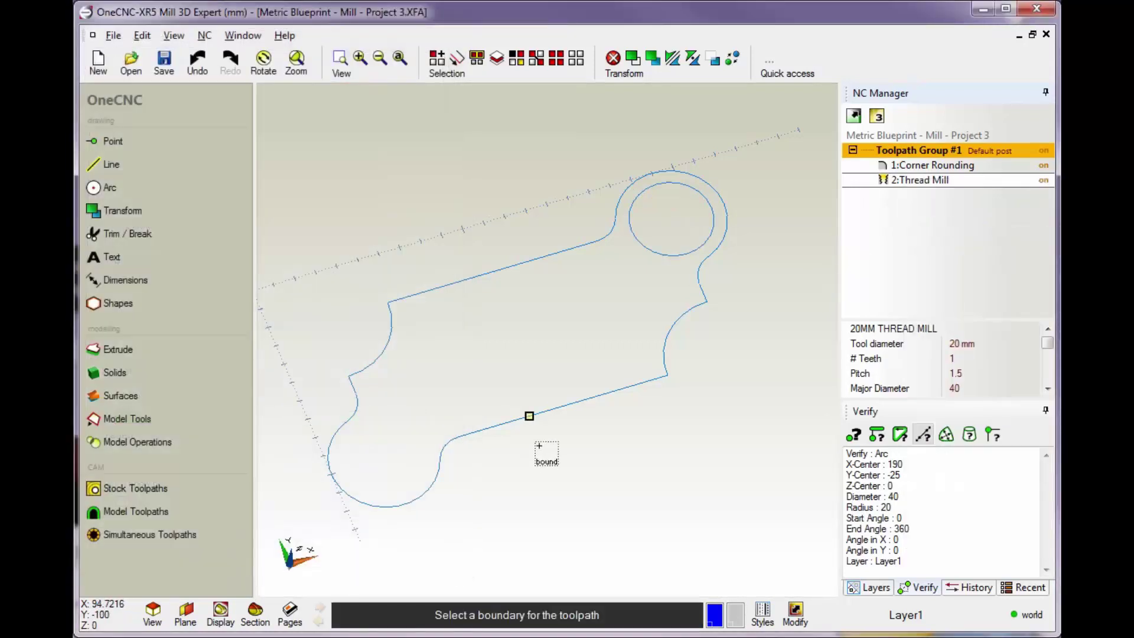
{"action": "left_click", "coordinate": [526, 415]}
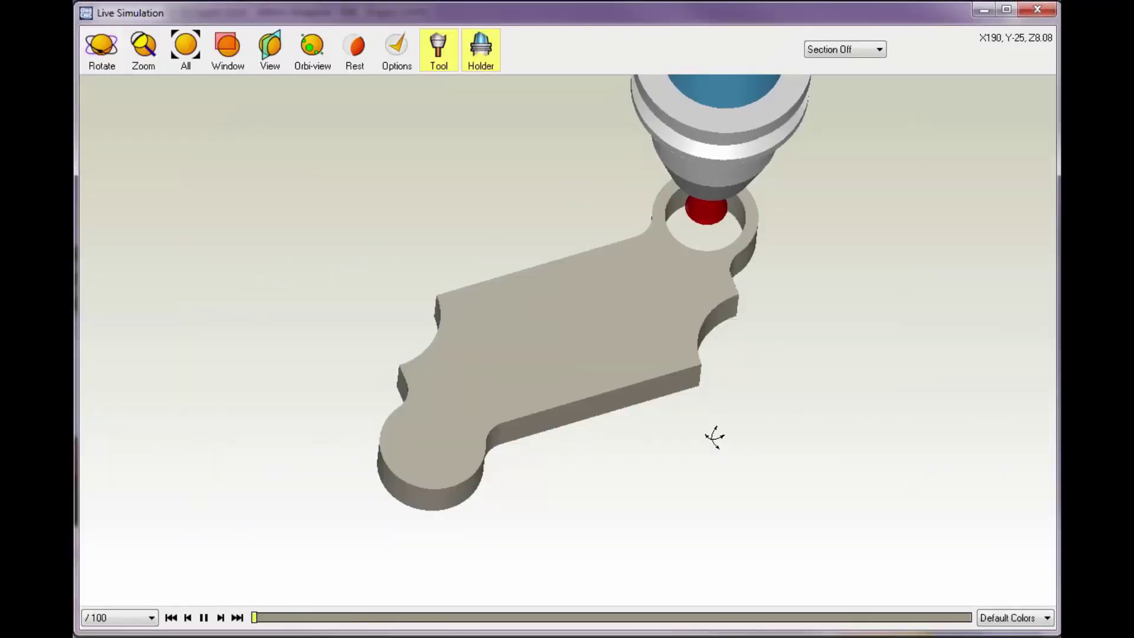
Zoom in on the hole and tool and set the simulation speed to /20
{"action": "left_click_drag", "start_coordinate": [683, 349], "coordinate": [578, 245]}
{"action": "left_click", "coordinate": [143, 48]}
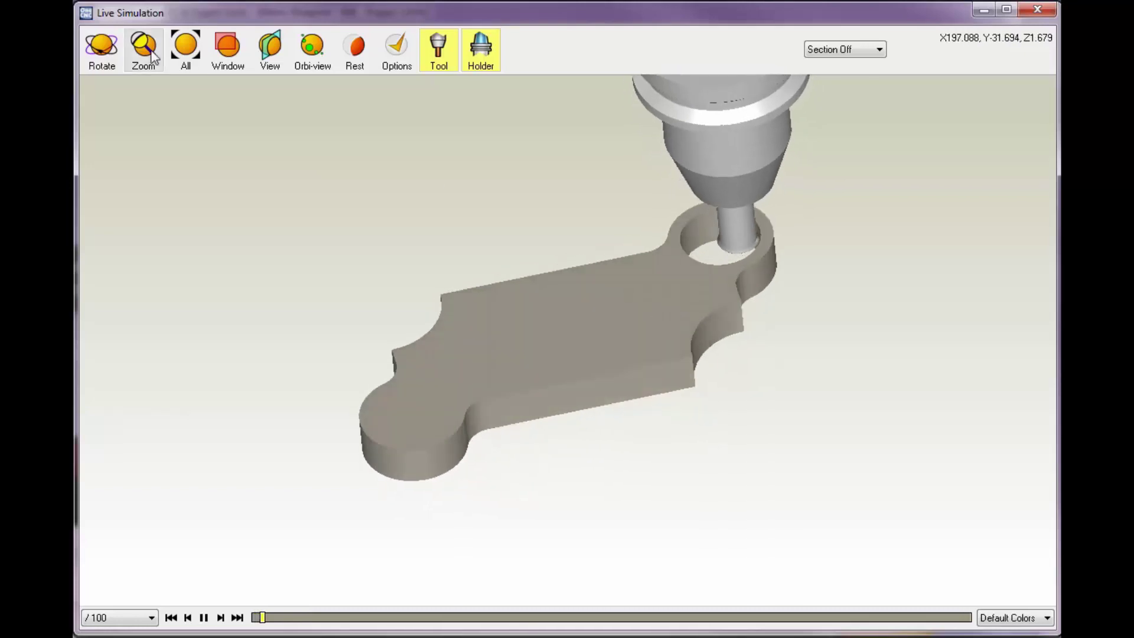
{"action": "left_click_drag", "start_coordinate": [734, 328], "coordinate": [748, 216]}
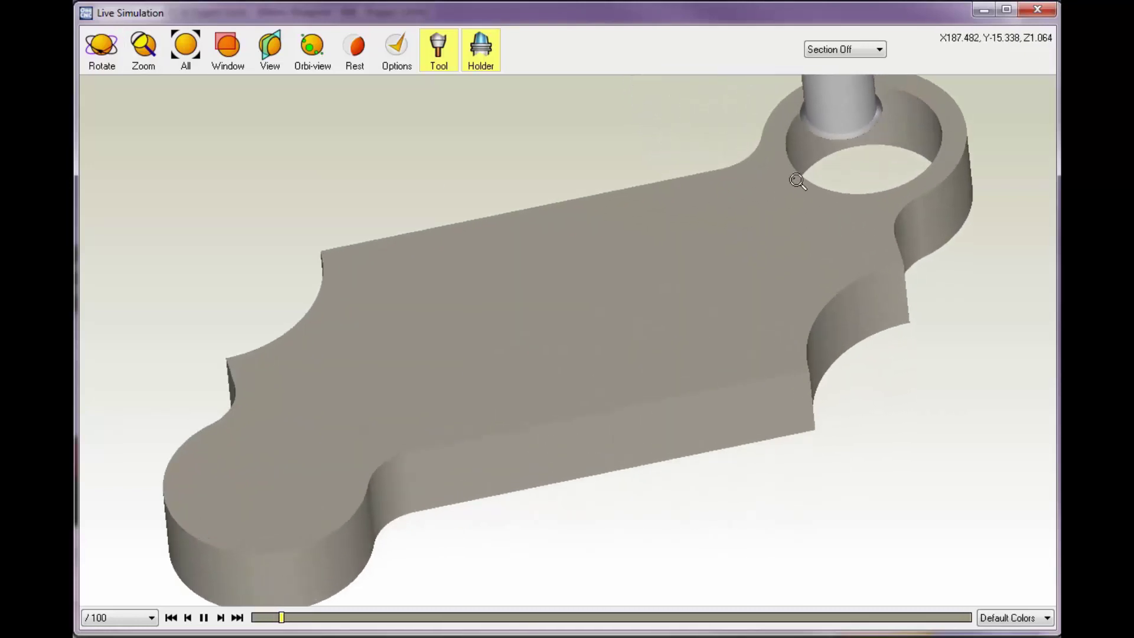
{"action": "left_click_drag", "start_coordinate": [792, 177], "coordinate": [688, 308]}
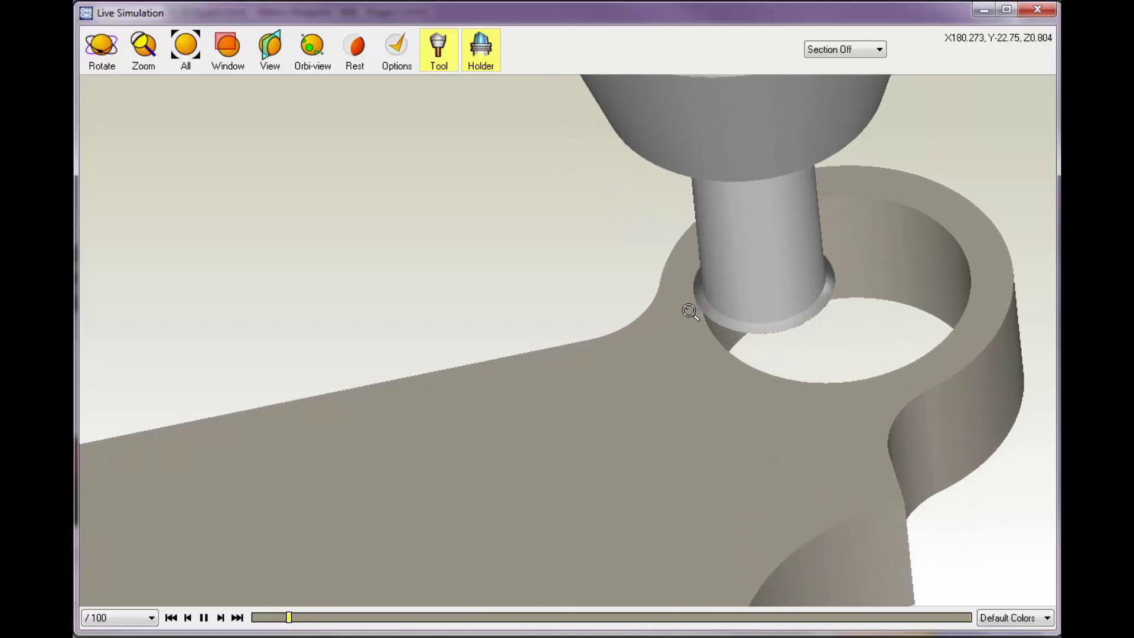
{"action": "left_click", "coordinate": [152, 617]}
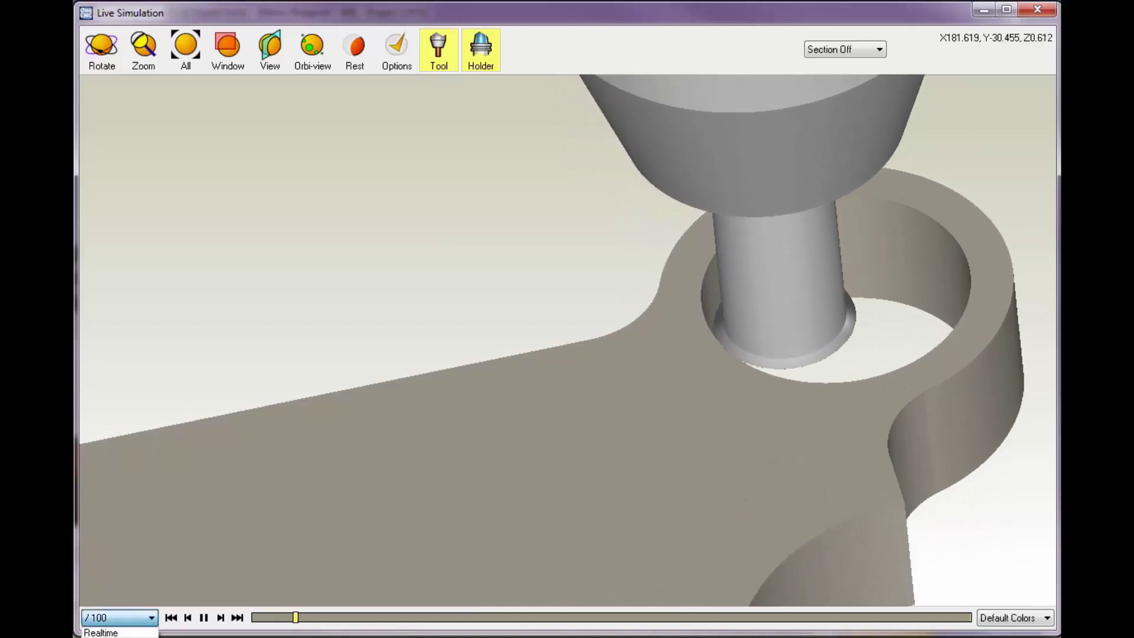
{"action": "left_click", "coordinate": [112, 635]}
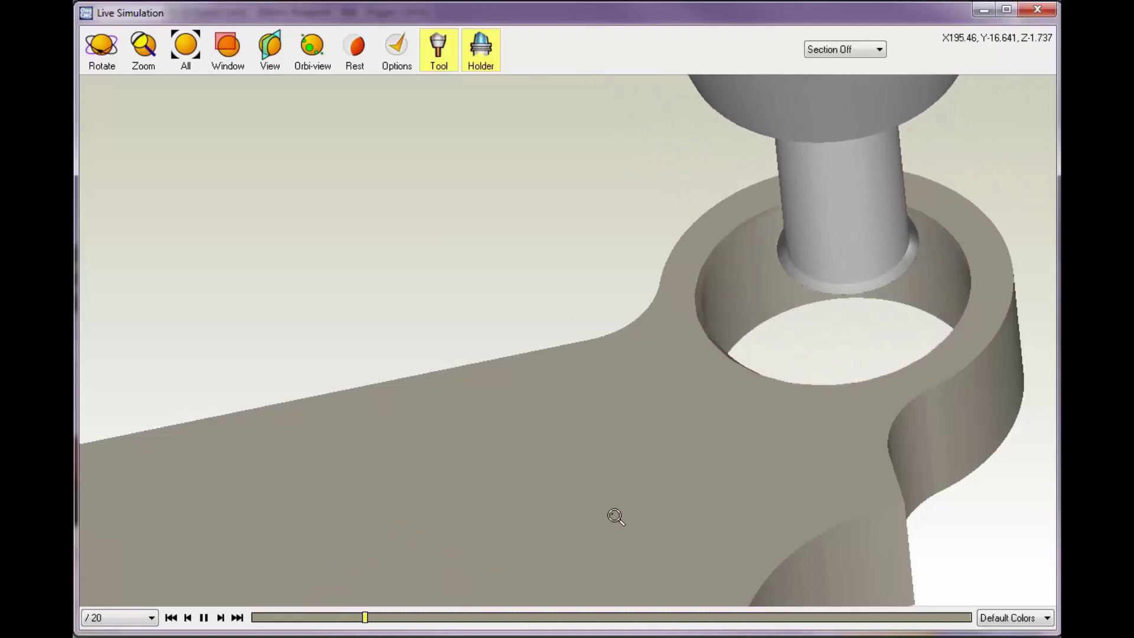
Orbit and recentre the view to watch the thread grooves forming inside the hole
{"action": "middle_click_drag", "start_coordinate": [631, 473], "coordinate": [706, 472]}
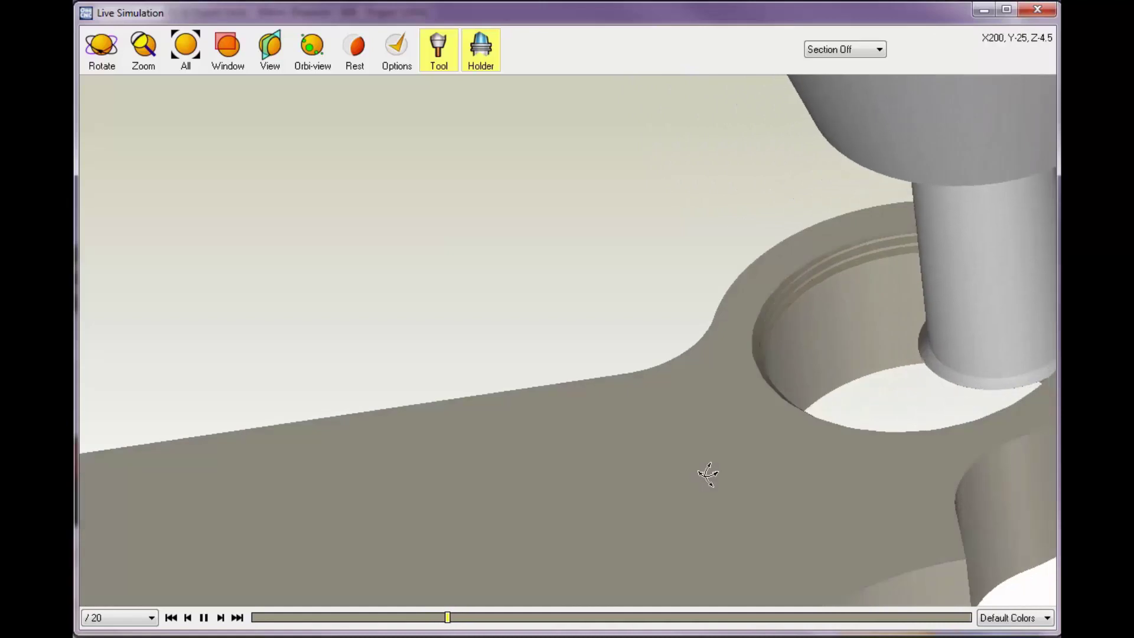
{"action": "scroll", "coordinate": [736, 473], "scroll_direction": "up", "scroll_amount": 4}
{"action": "scroll", "coordinate": [855, 418], "scroll_direction": "down", "scroll_amount": 2}
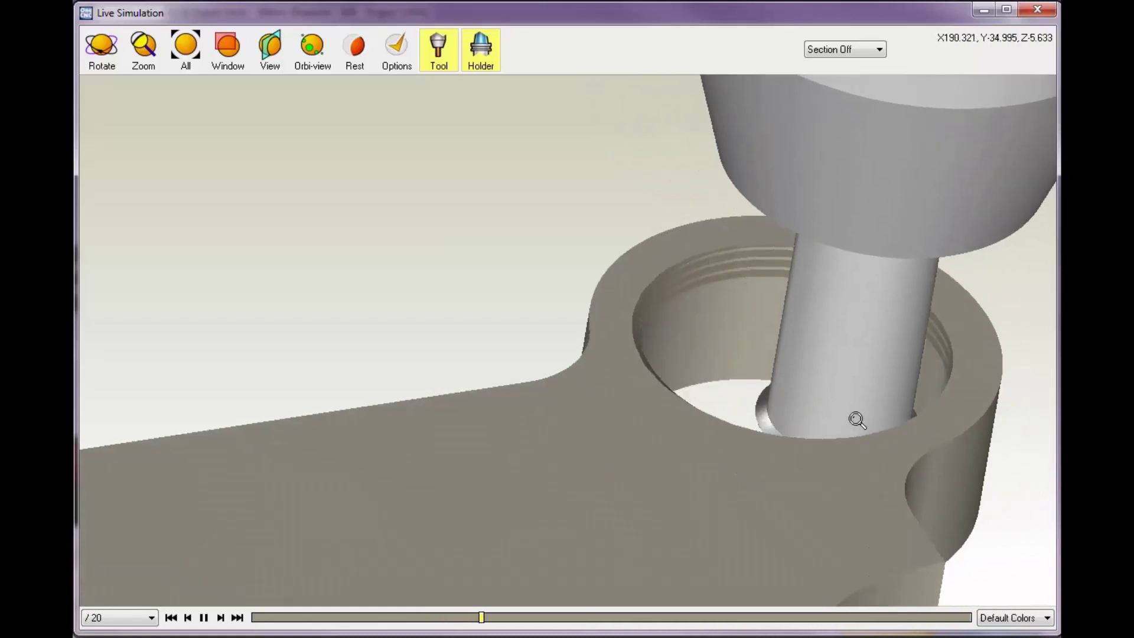
{"action": "middle_click_drag", "start_coordinate": [856, 417], "coordinate": [671, 451]}
{"action": "scroll", "coordinate": [791, 468], "scroll_direction": "up", "scroll_amount": 2}
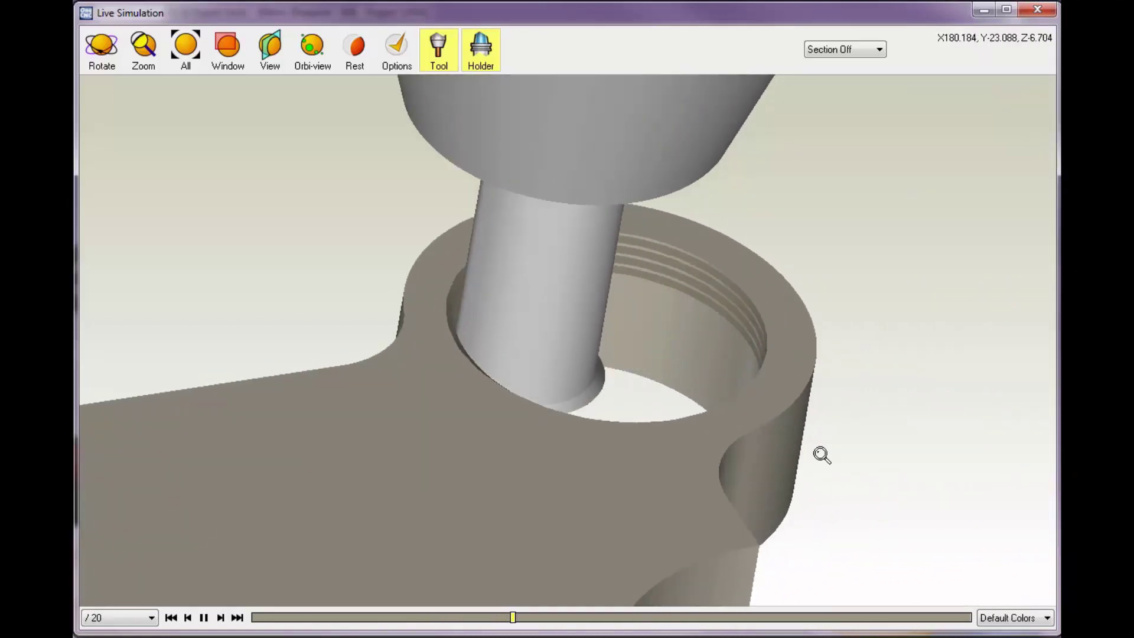
{"action": "scroll", "coordinate": [784, 466], "scroll_direction": "down", "scroll_amount": 1}
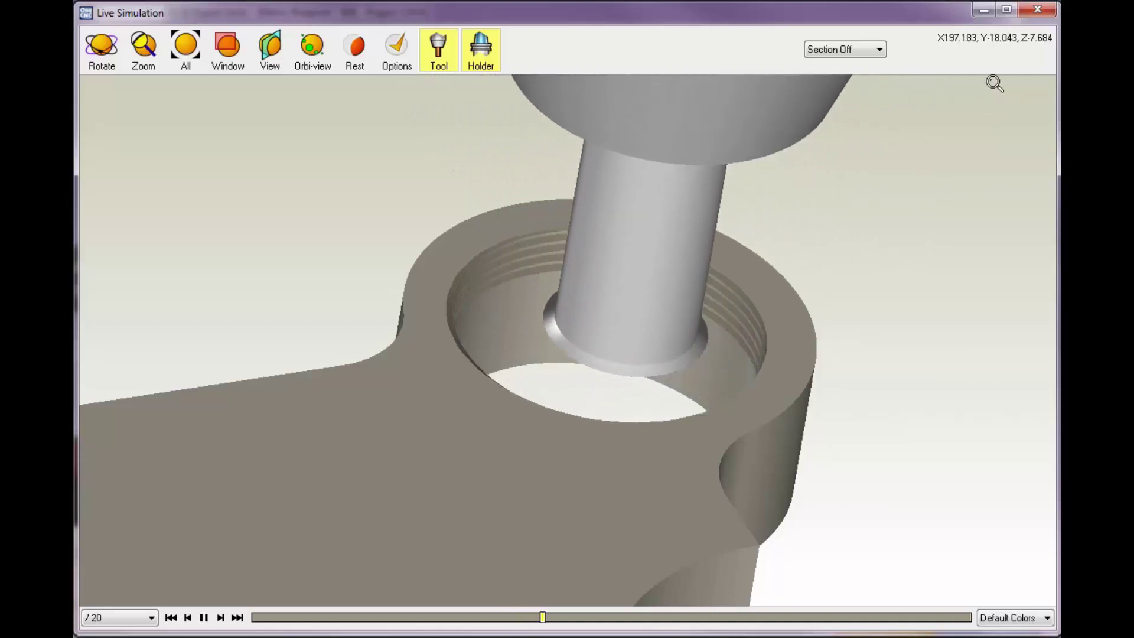